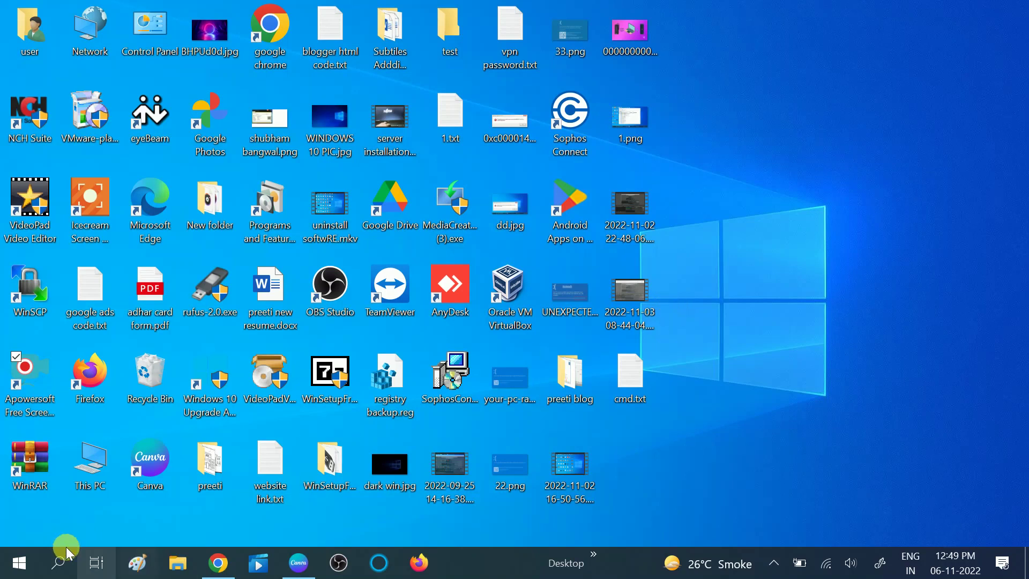
# Open Device Manager from the Start button's Win+X quick menu.
pyautogui.rightClick(26, 565)
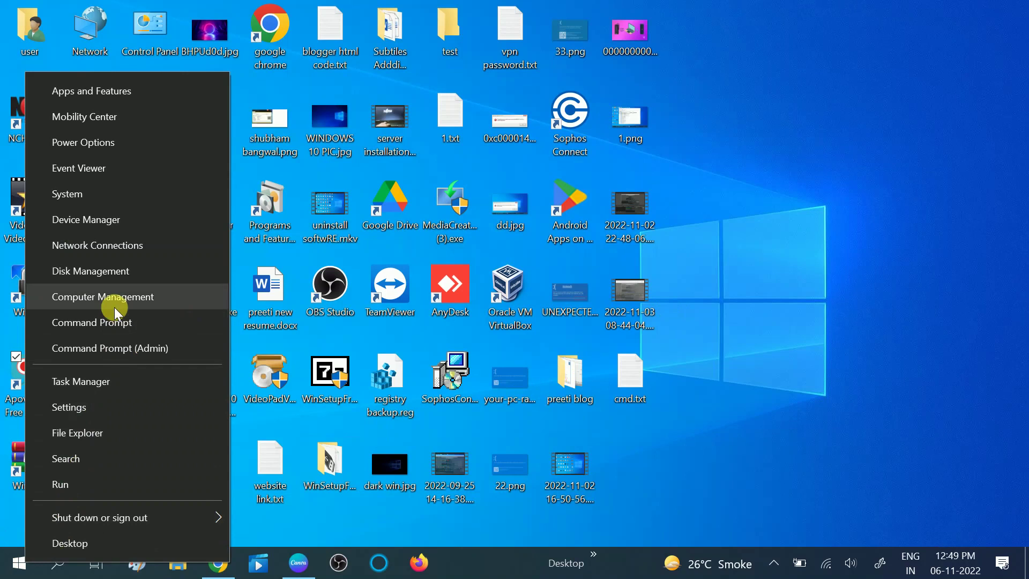
pyautogui.click(86, 221)
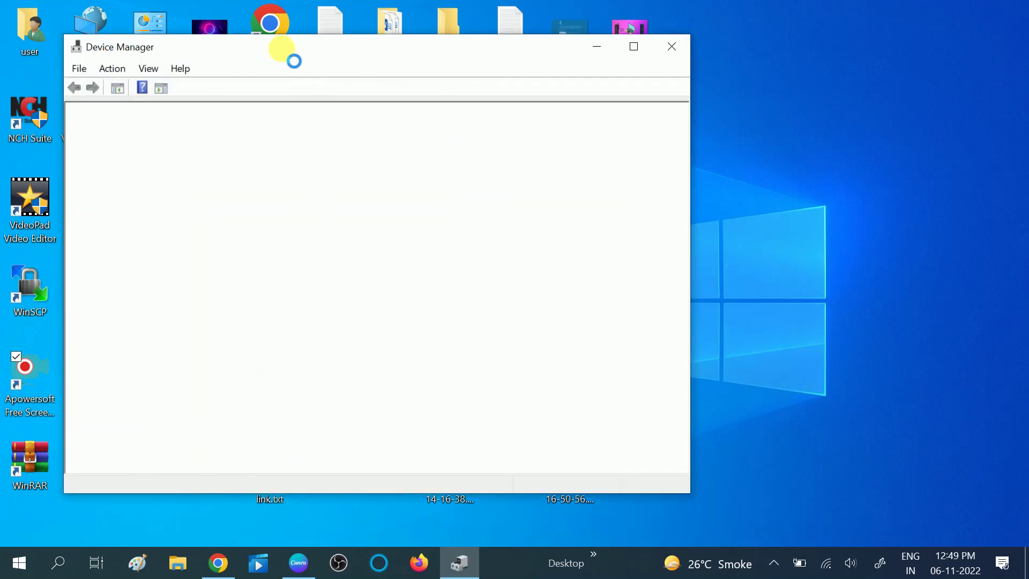
# Expand the Network adapters category and maximize Device Manager.
pyautogui.moveTo(273, 52); pyautogui.dragTo(451, 68)
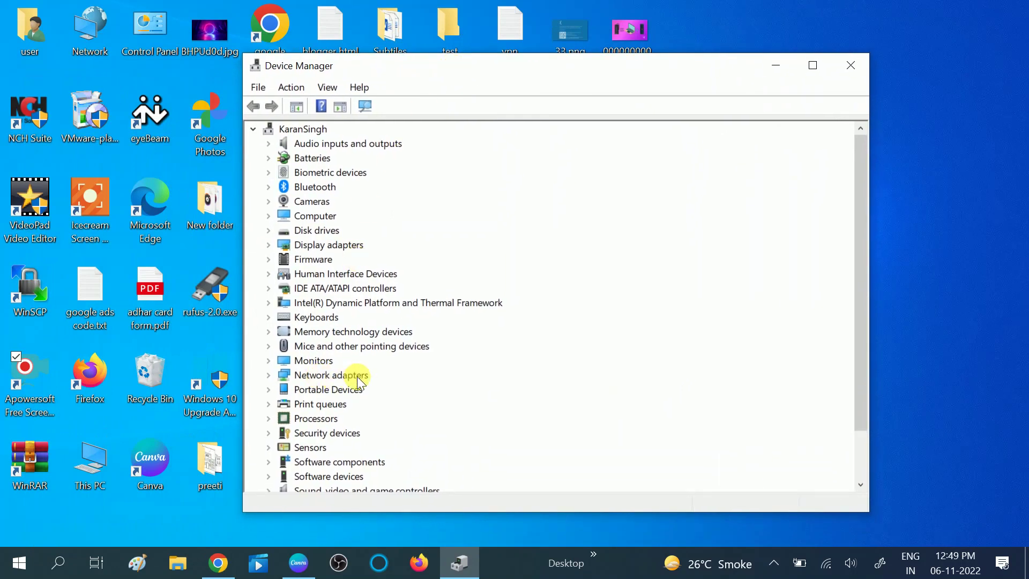
pyautogui.click(269, 376)
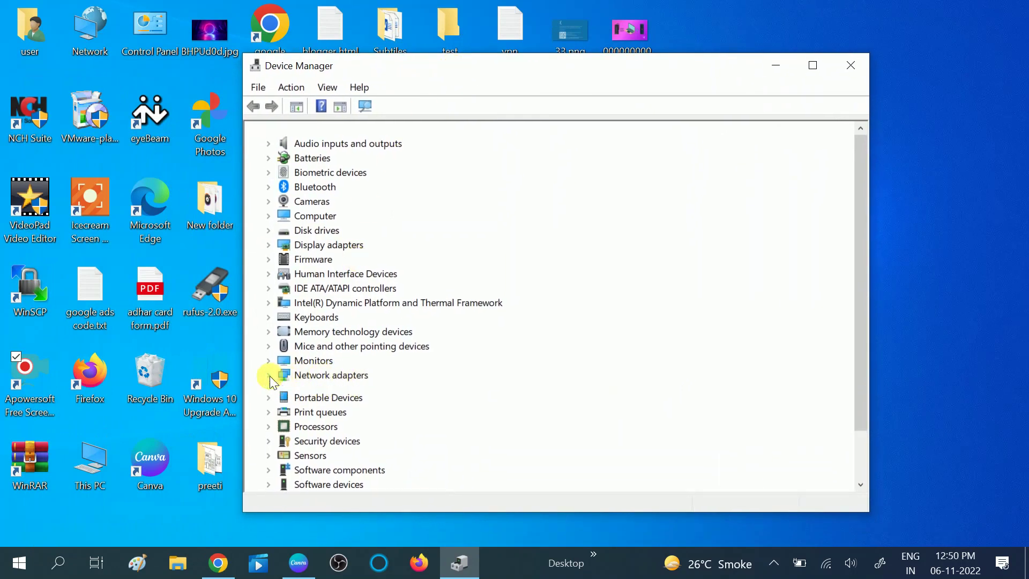
pyautogui.click(813, 65)
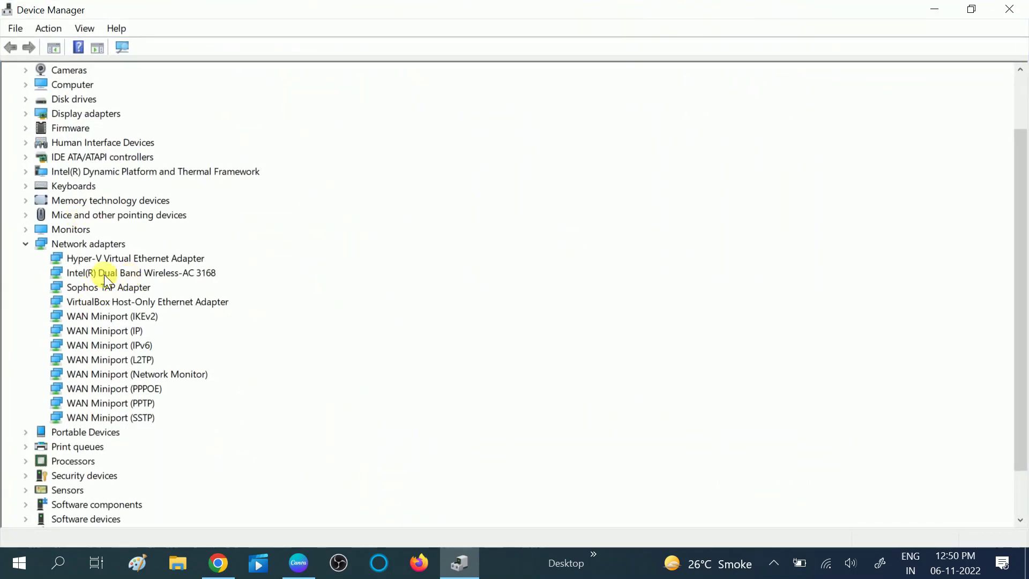
# Show the Intel Dual Band Wireless-AC 3168 driver details, version 19.51.30.1 dated 02-06-2020.
pyautogui.click(105, 275)
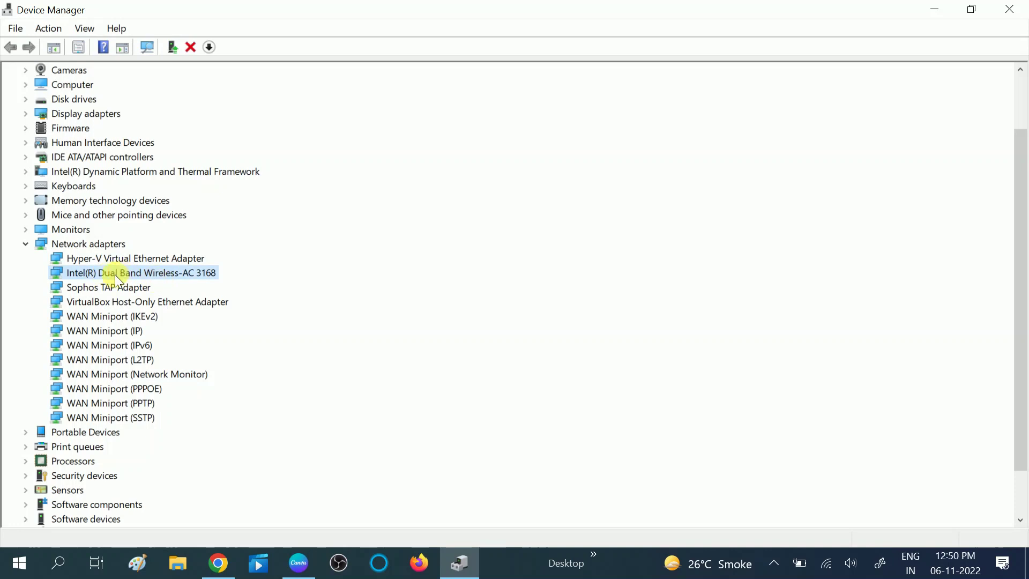
pyautogui.rightClick(170, 275)
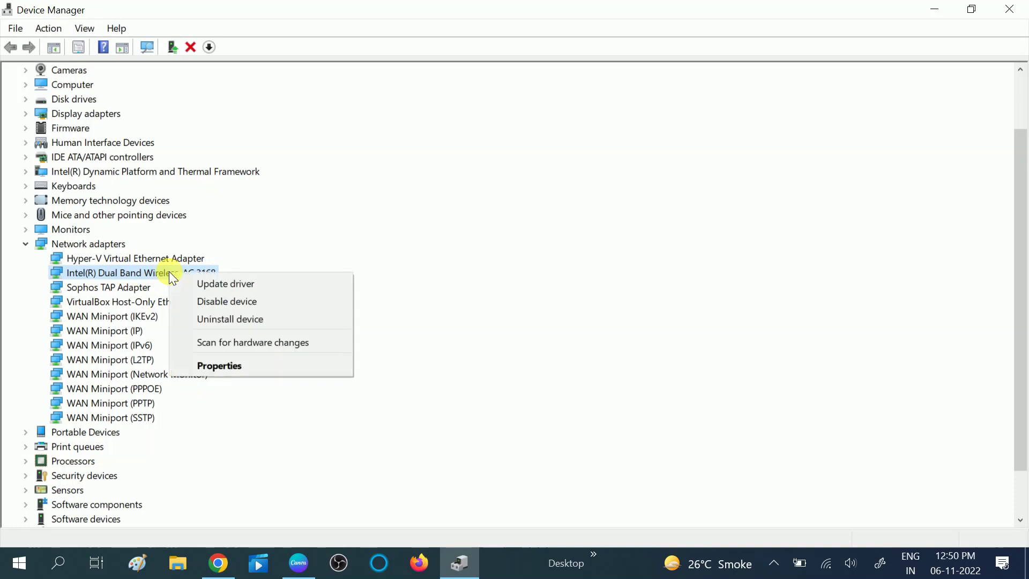
pyautogui.click(238, 370)
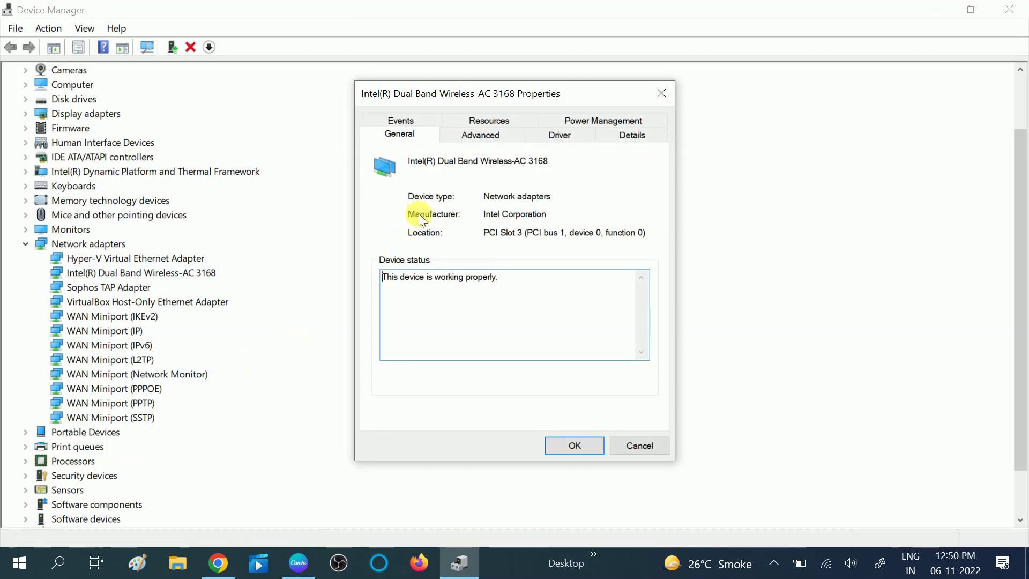
pyautogui.click(563, 133)
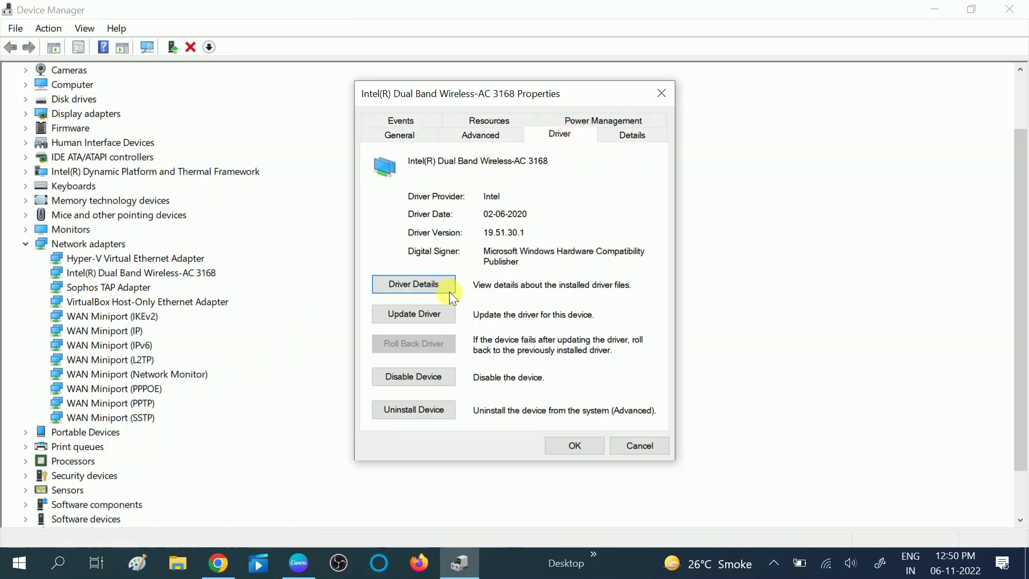
# Reinstall the Intel-provided Wireless-AC 3168 driver chosen from the drivers already on this computer.
pyautogui.click(423, 311)
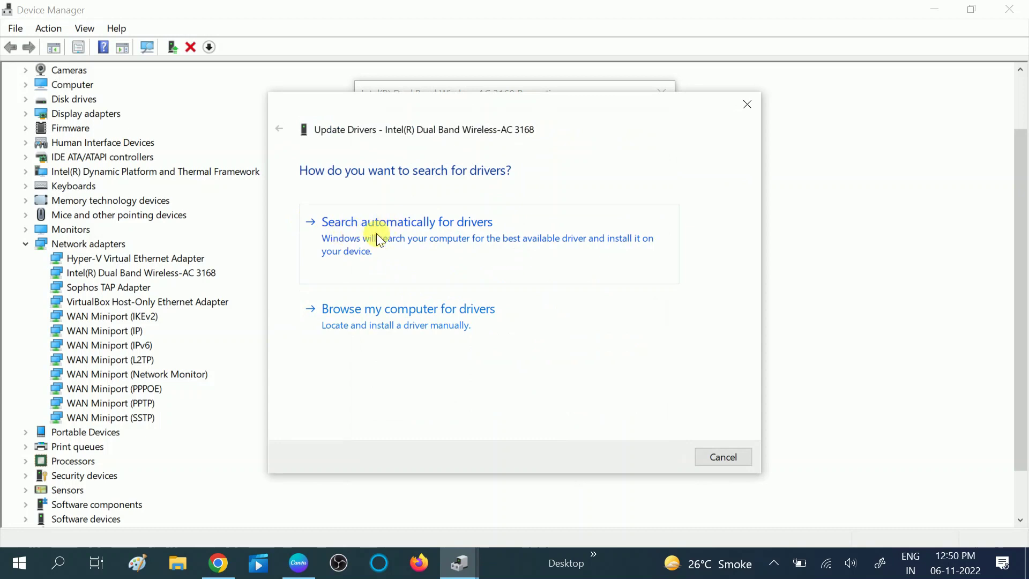
pyautogui.click(430, 316)
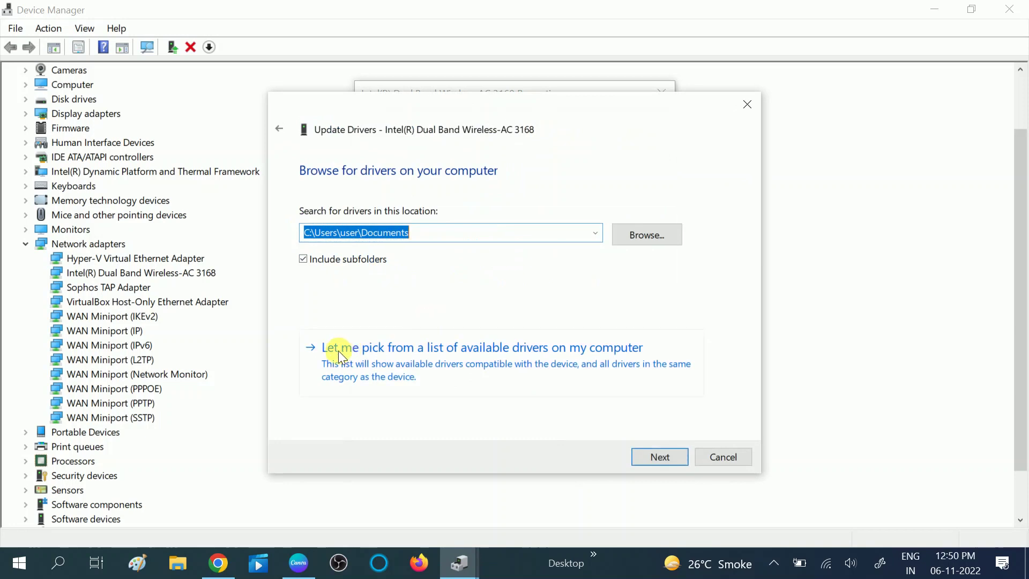
pyautogui.click(457, 359)
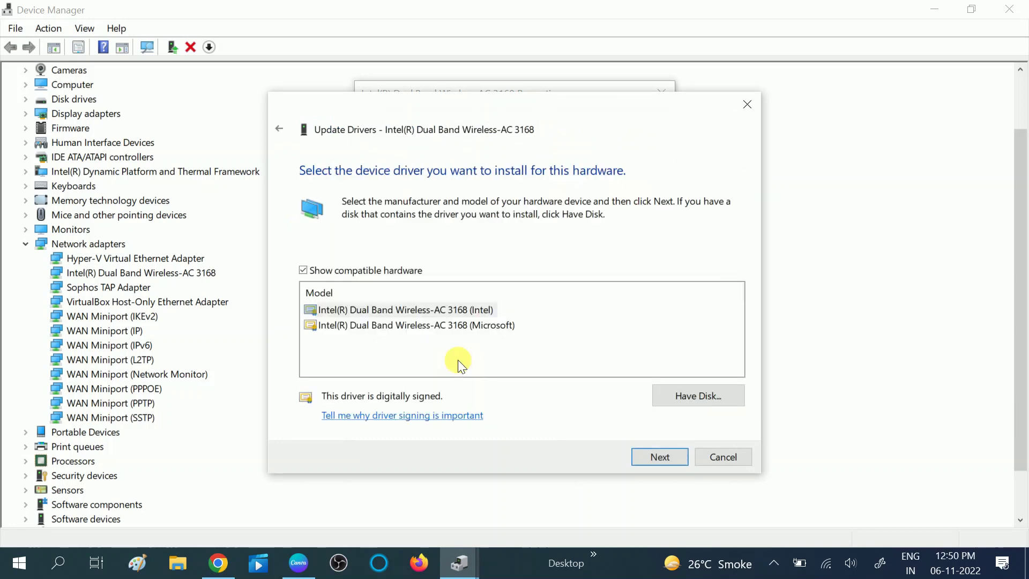
pyautogui.click(416, 309)
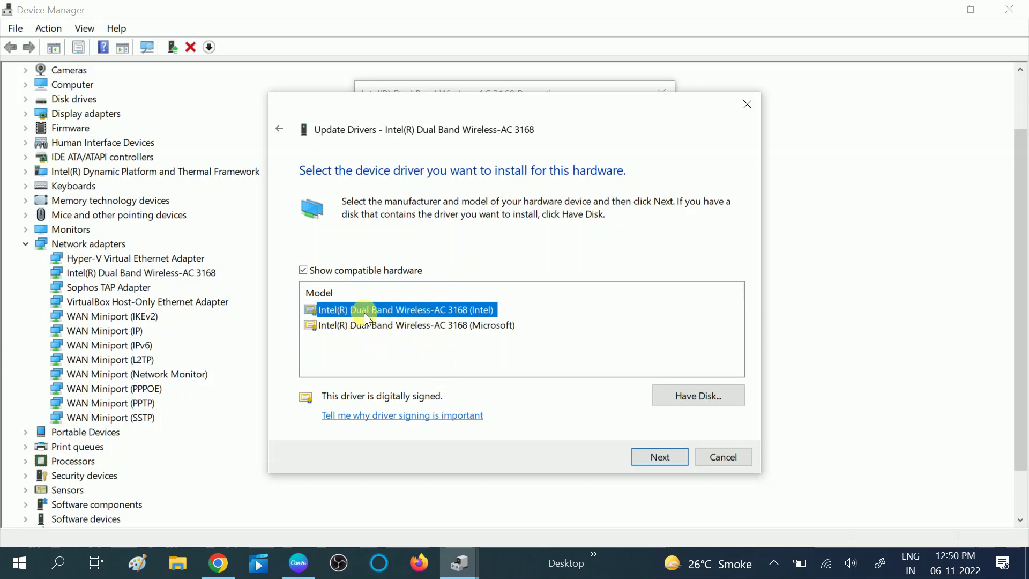
pyautogui.click(667, 456)
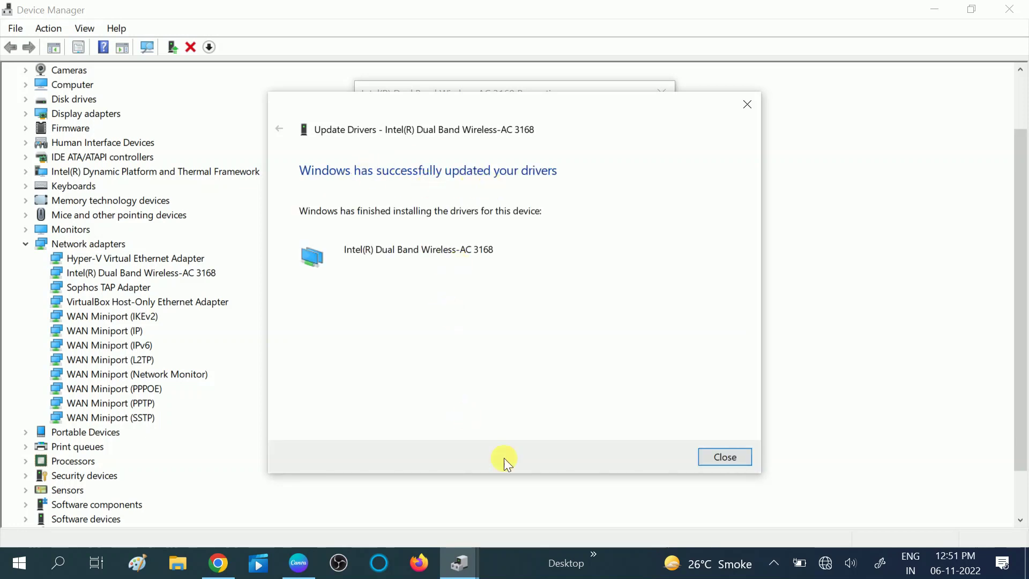
# Dismiss the update confirmation, connect to the VivoY95 Wi-Fi network, and restore Device Manager.
pyautogui.click(728, 456)
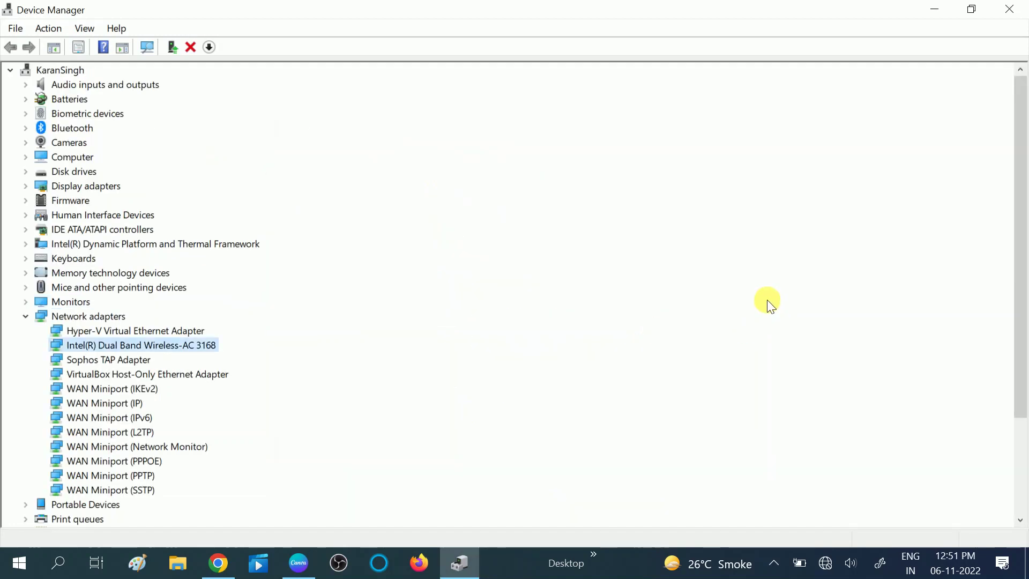
pyautogui.click(460, 563)
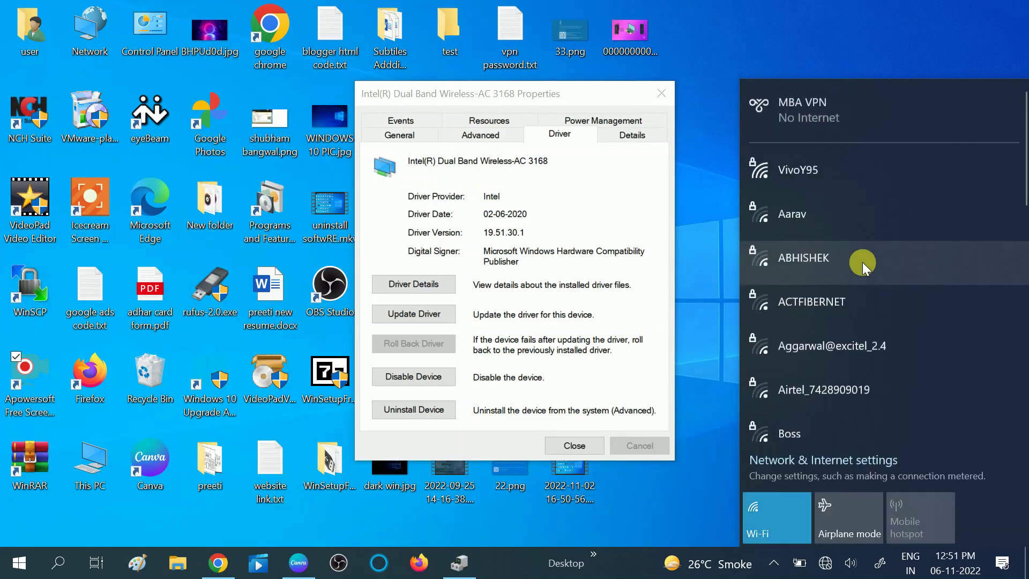
pyautogui.click(836, 179)
pyautogui.click(951, 244)
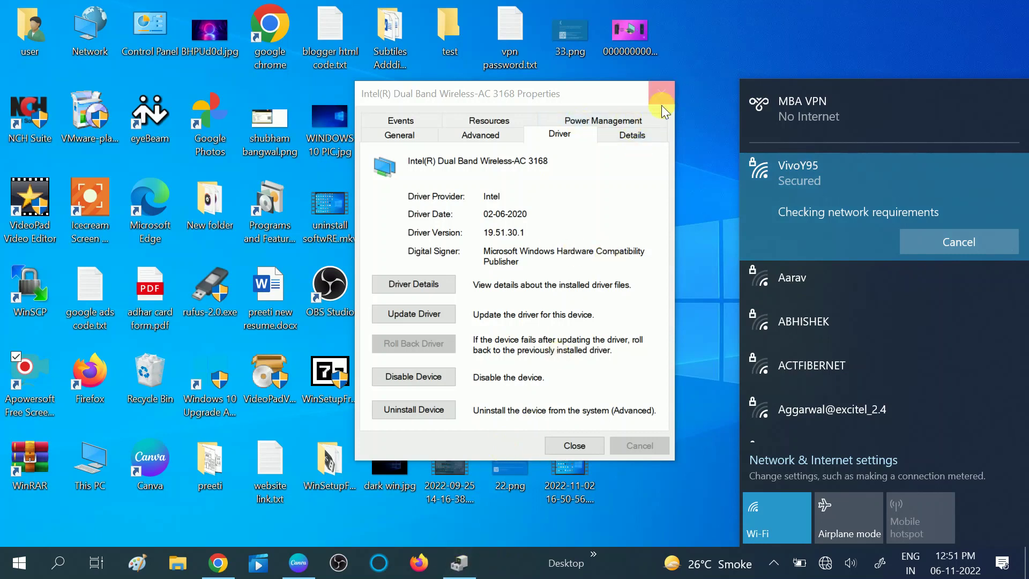
pyautogui.click(459, 562)
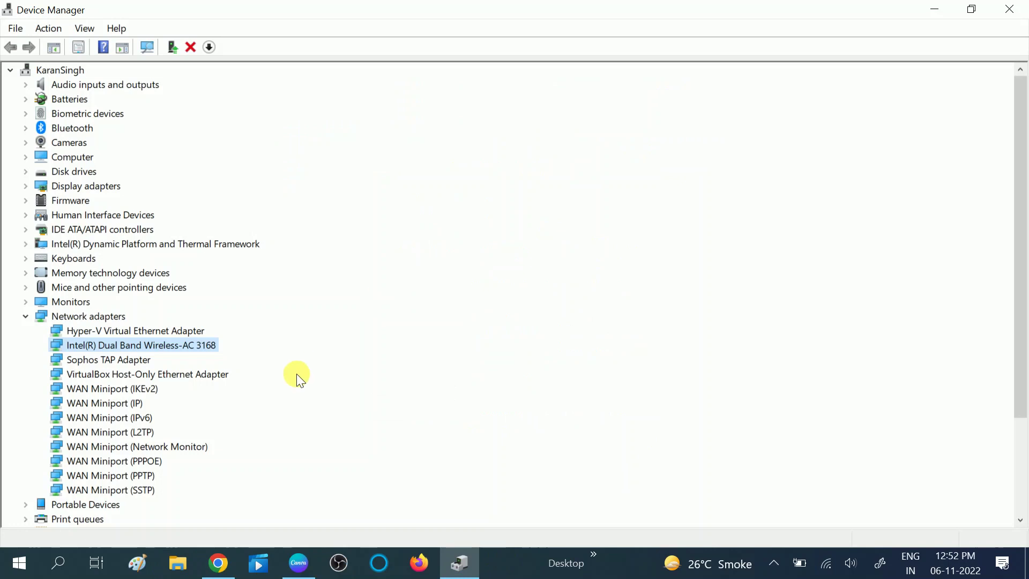
# Reopen the Intel Wireless-AC 3168 driver properties and choose Uninstall Device.
pyautogui.rightClick(136, 345)
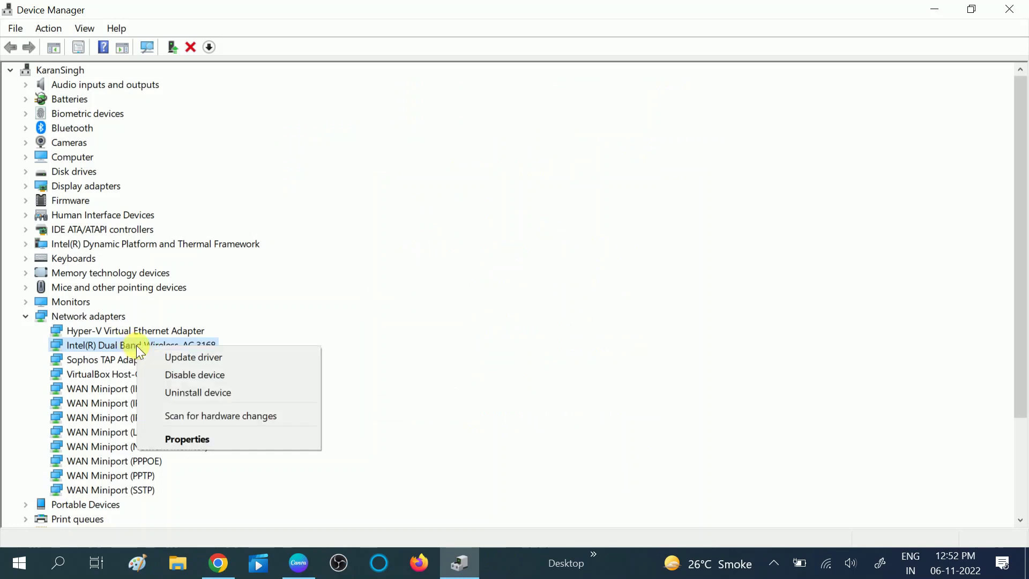
pyautogui.click(204, 444)
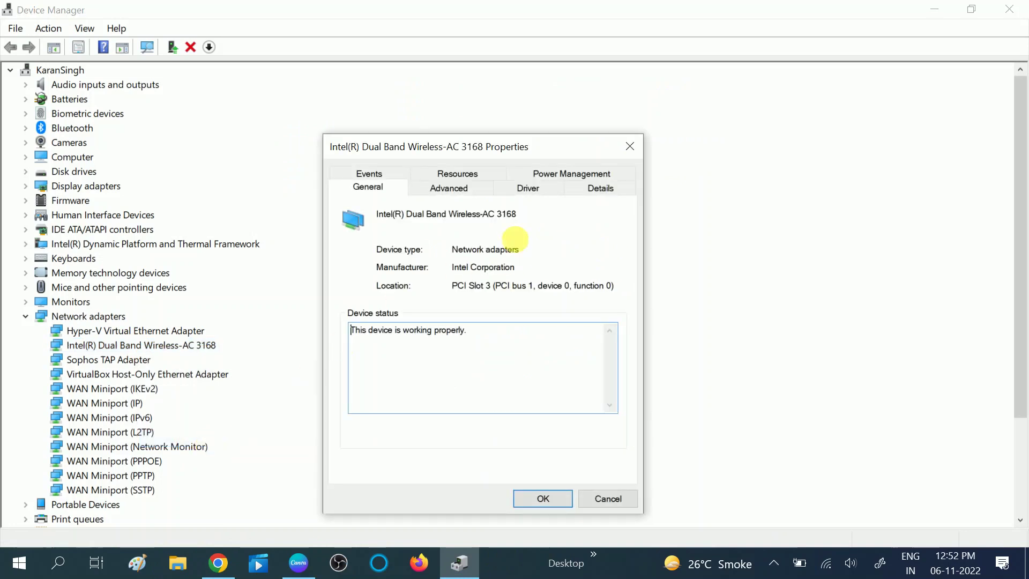
pyautogui.click(539, 188)
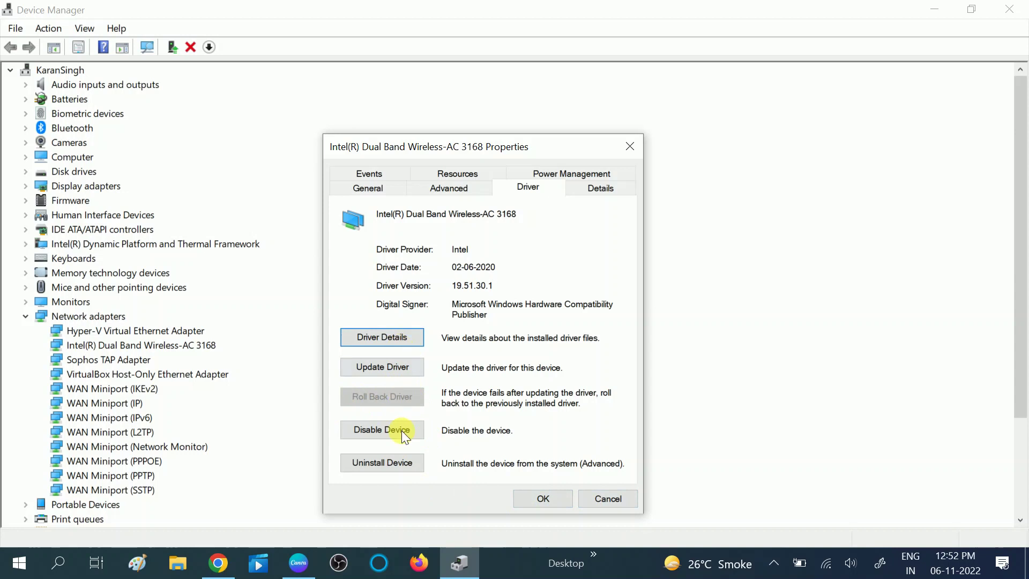
pyautogui.click(407, 462)
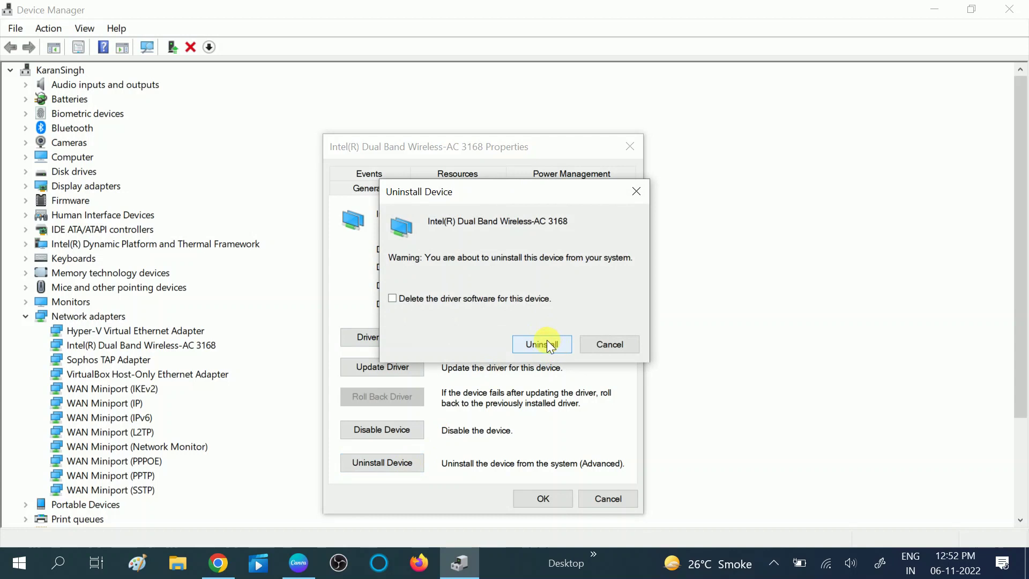
# Confirm uninstalling the Intel wireless adapter and close its properties window.
pyautogui.click(636, 193)
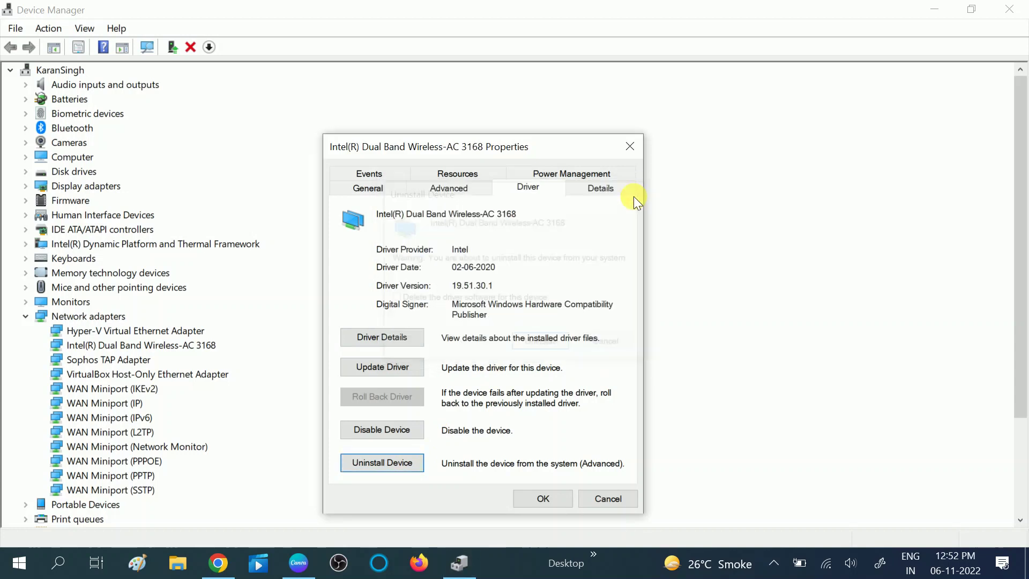
pyautogui.click(628, 150)
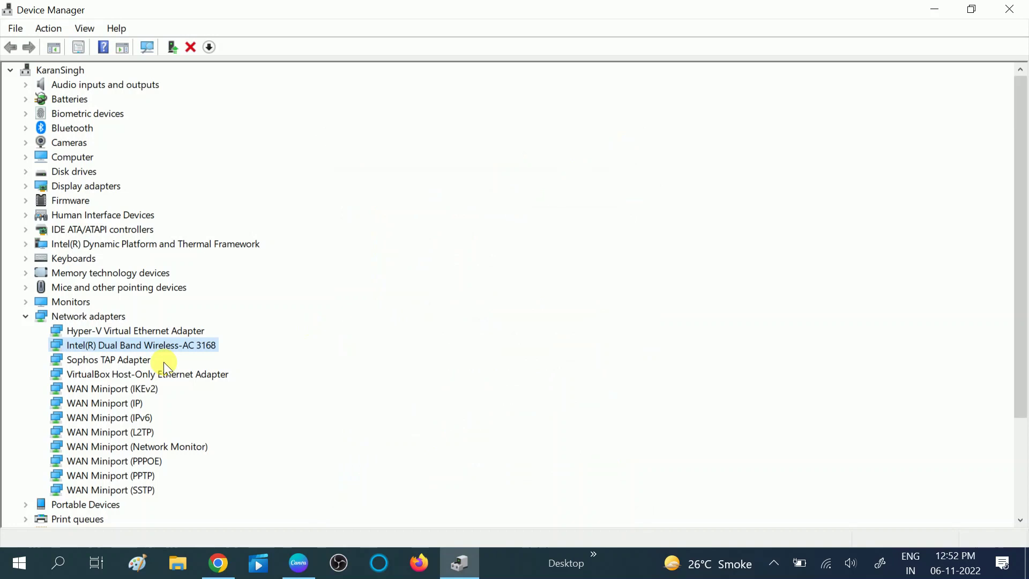
pyautogui.click(21, 571)
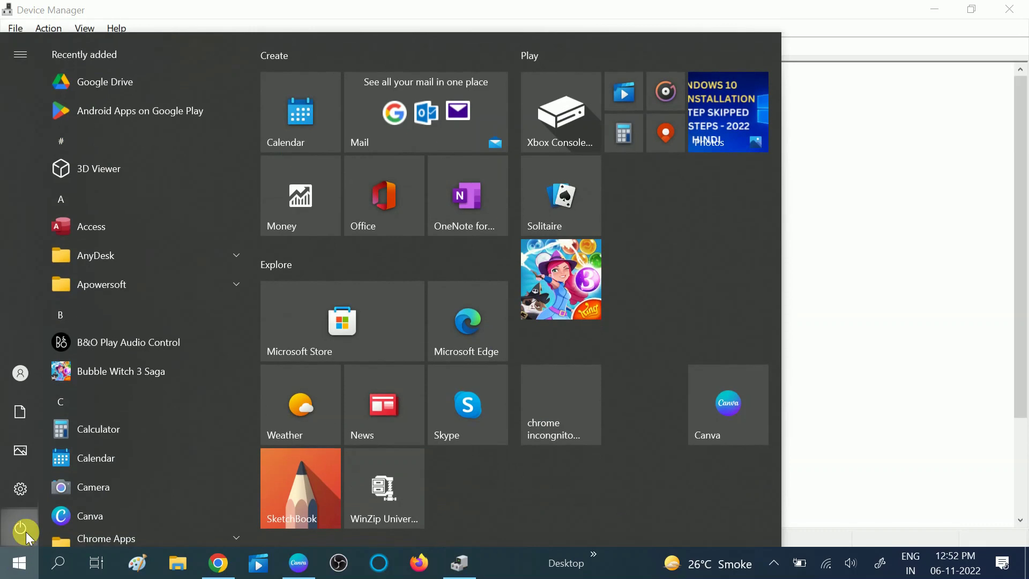
# Dismiss the power options and Start menu, then close Device Manager.
pyautogui.click(26, 532)
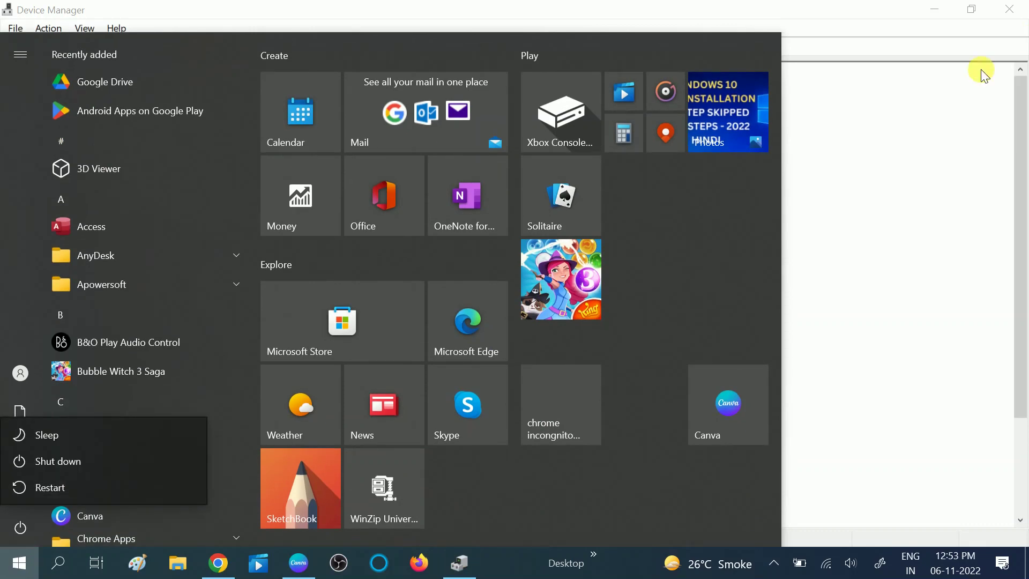
pyautogui.click(934, 100)
pyautogui.click(851, 121)
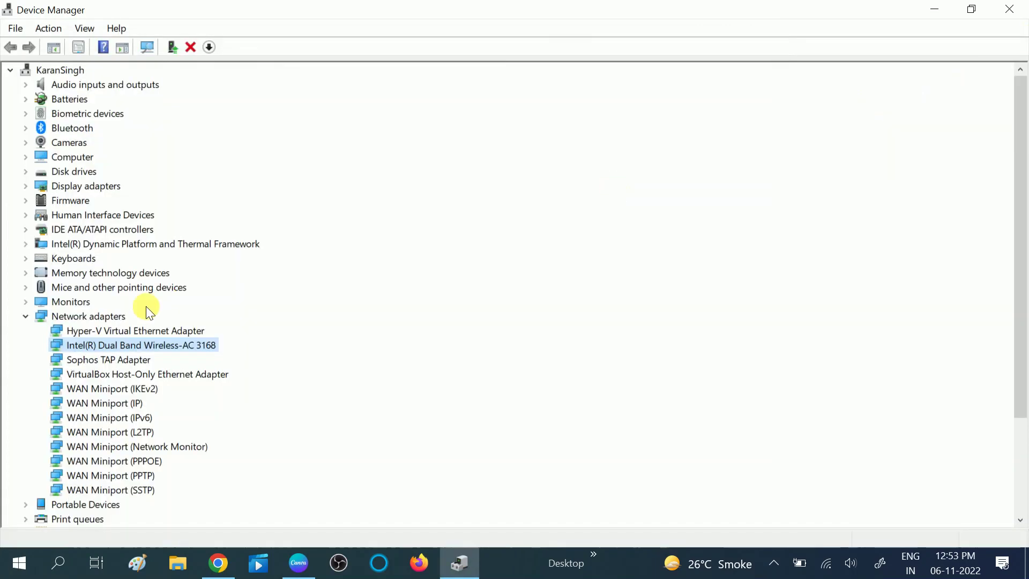
pyautogui.rightClick(146, 346)
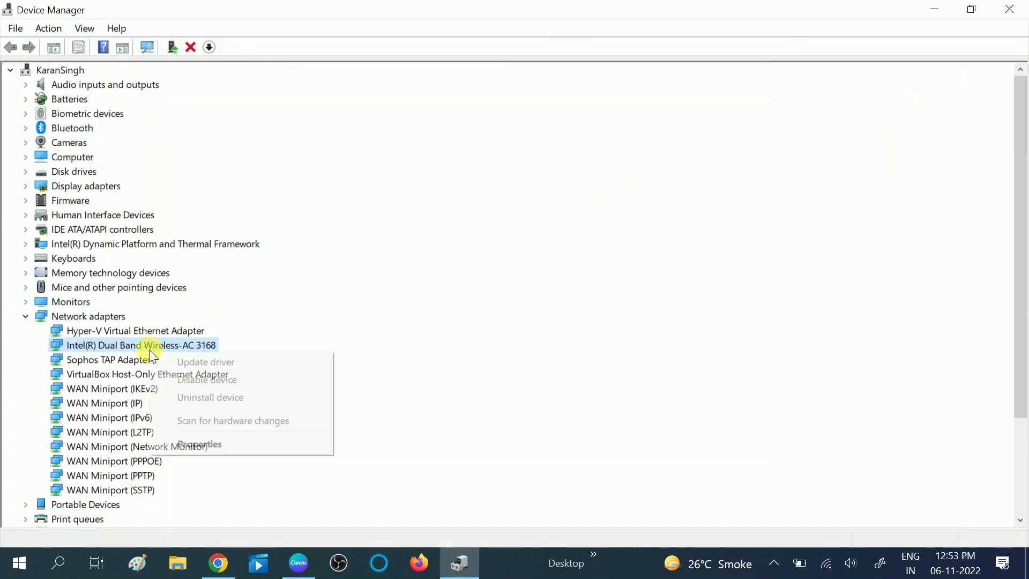
pyautogui.click(1020, 9)
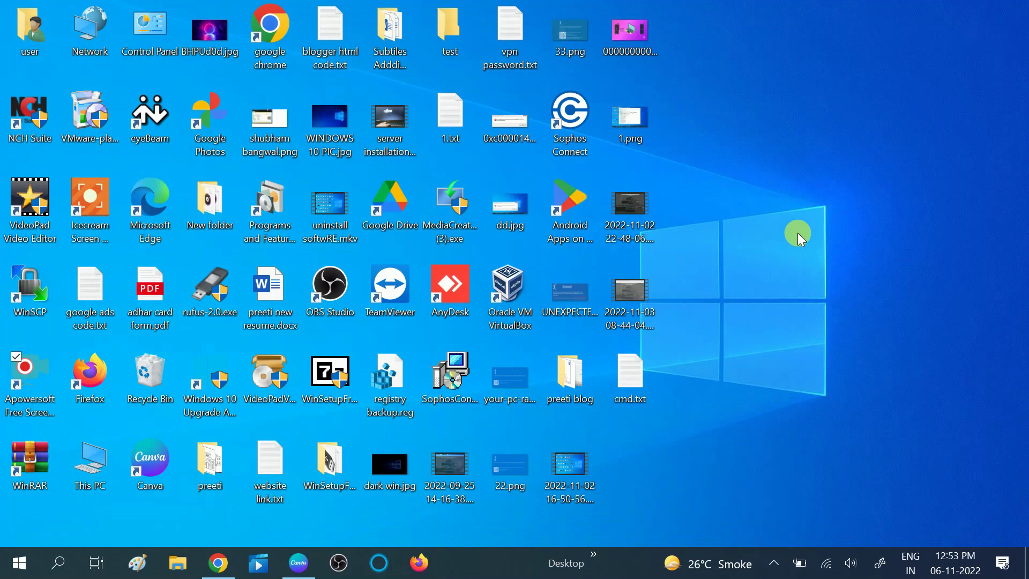
pyautogui.click(58, 563)
# Launch Command Prompt as administrator from a 'cmd' search.
pyautogui.write('cmd')
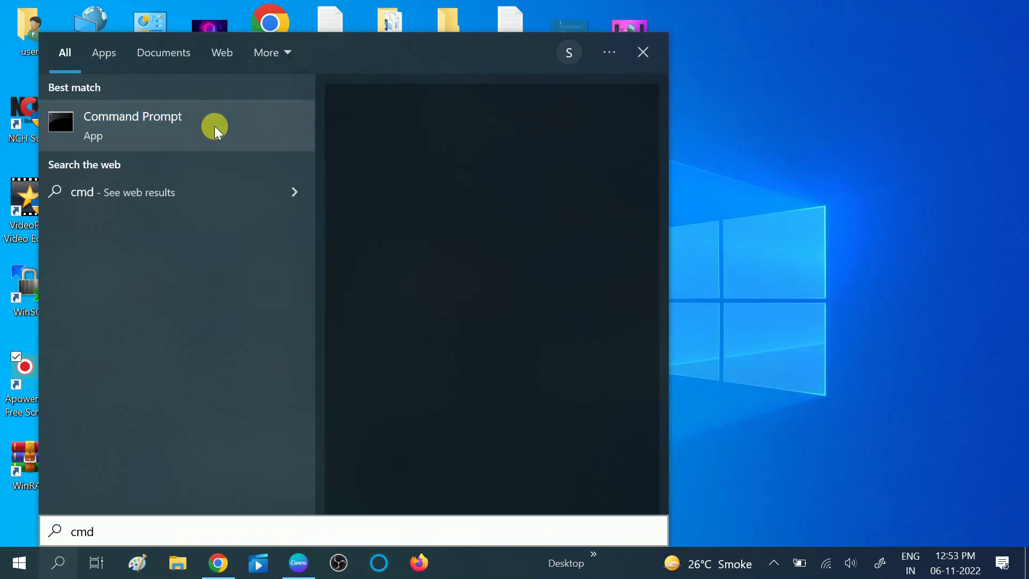
pyautogui.rightClick(214, 126)
pyautogui.click(260, 143)
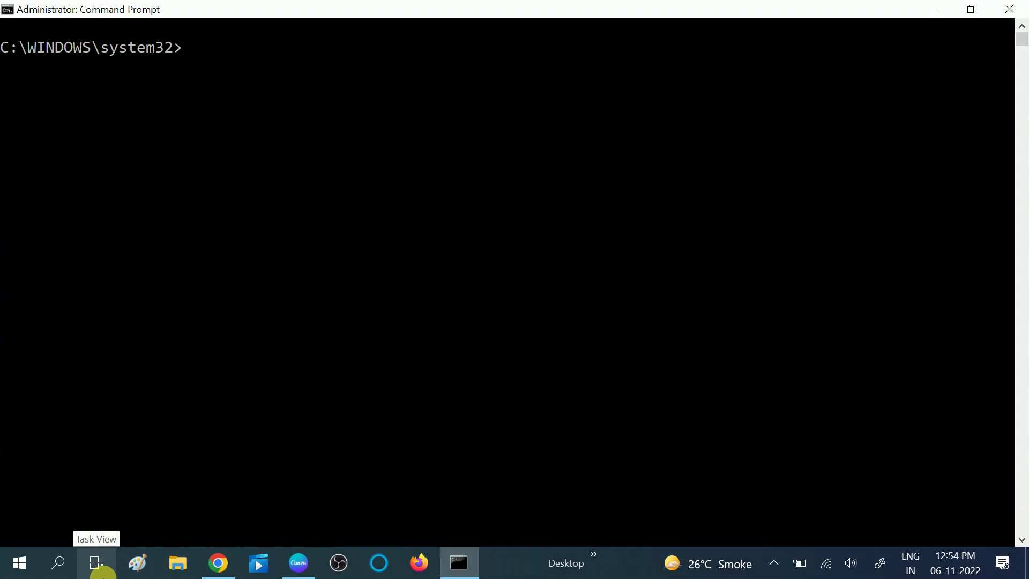
# Run ipconfig /release, then ipconfig /renew.
pyautogui.write('ipconfig /')
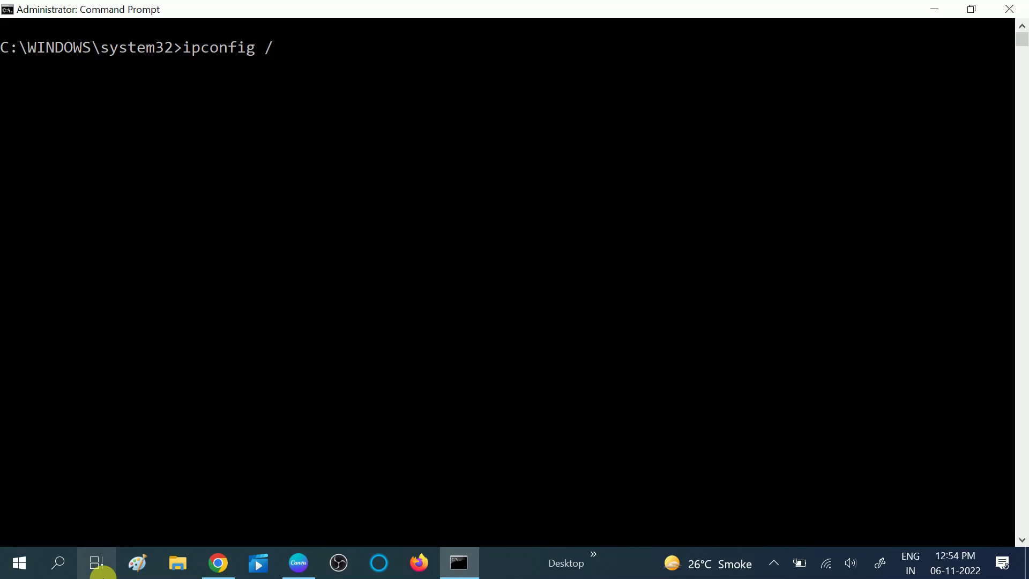
pyautogui.write('release')
pyautogui.press('Return')
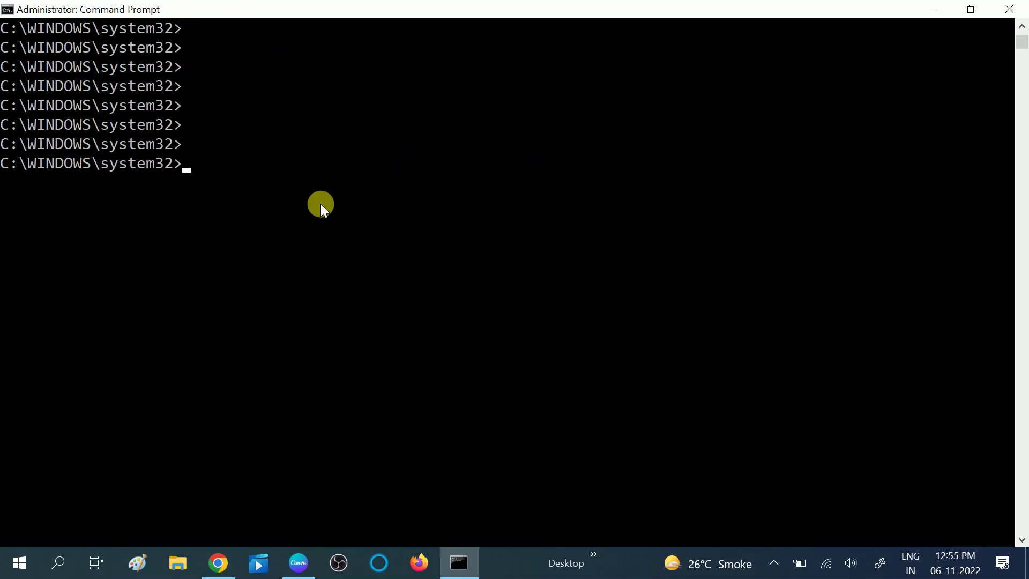
pyautogui.write('ipconfig /release')
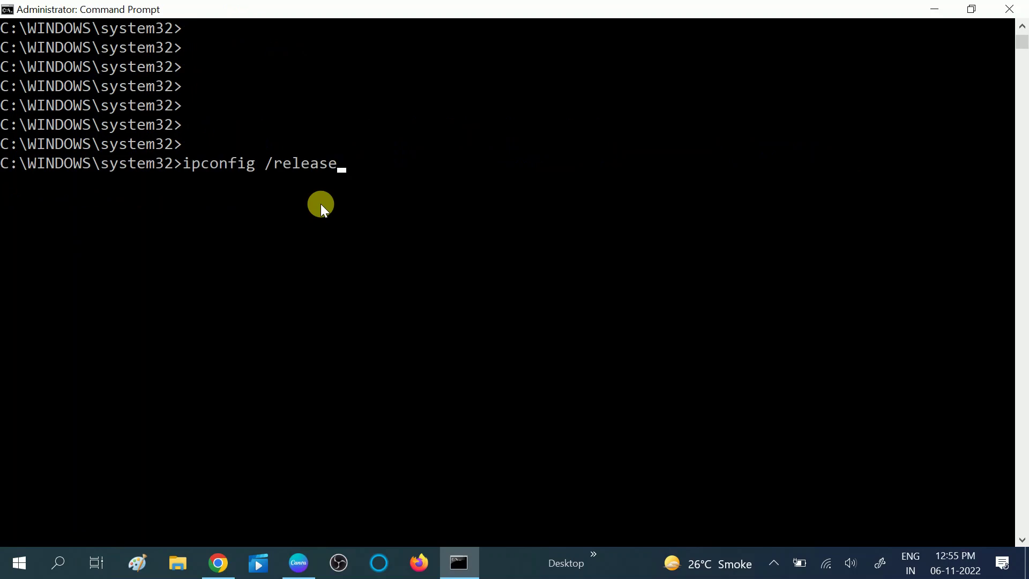
pyautogui.press('BackSpace')
pyautogui.press('BackSpace')
pyautogui.press('BackSpace')
pyautogui.press('BackSpace')
pyautogui.press('BackSpace')
pyautogui.write('new')
pyautogui.press('Return')
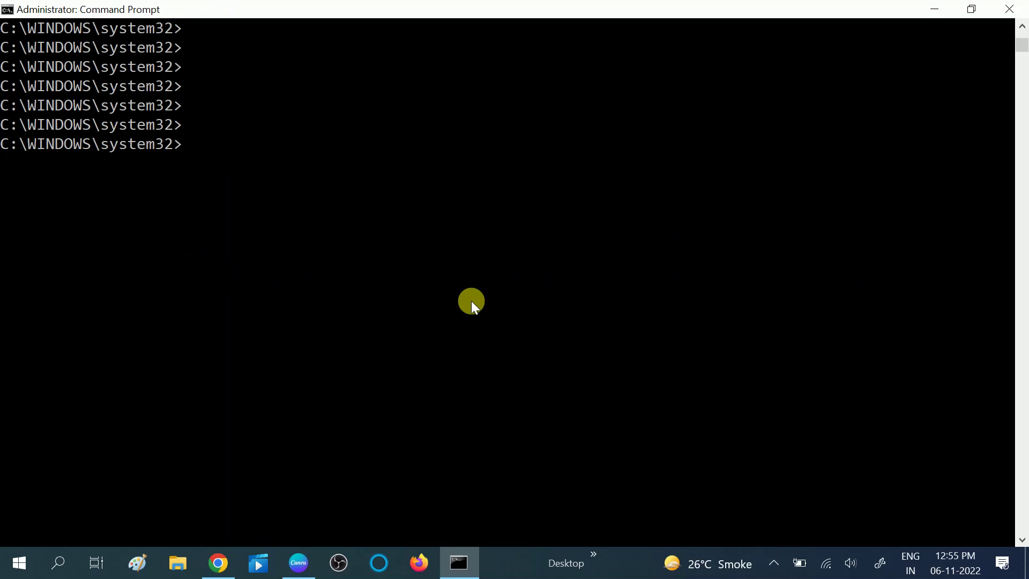
# Run ipconfig /flushdns, then close Command Prompt with exit.
pyautogui.write('ipconfig /')
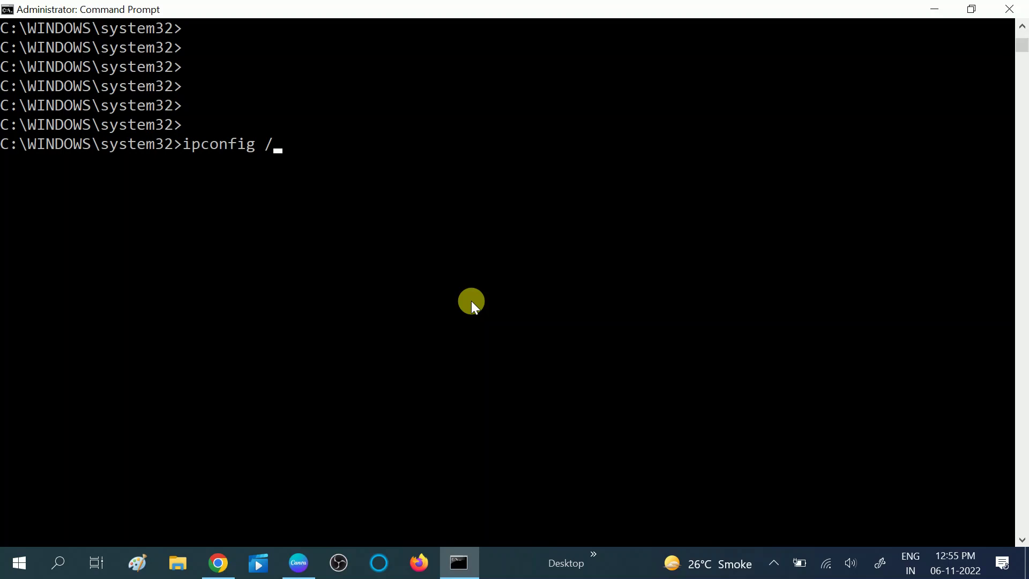
pyautogui.write('flushdns')
pyautogui.press('Return')
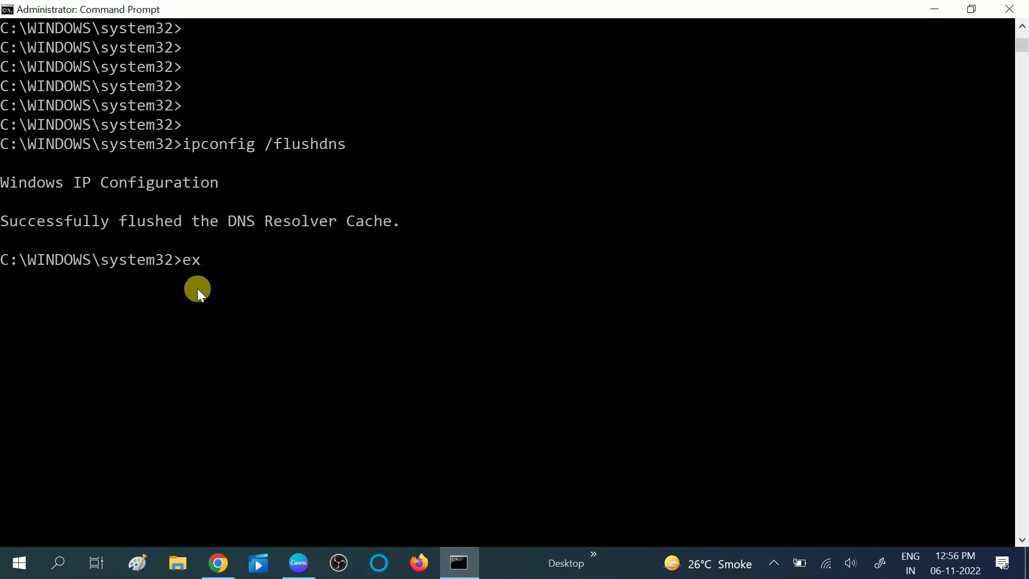
pyautogui.write('exit')
pyautogui.press('Return')
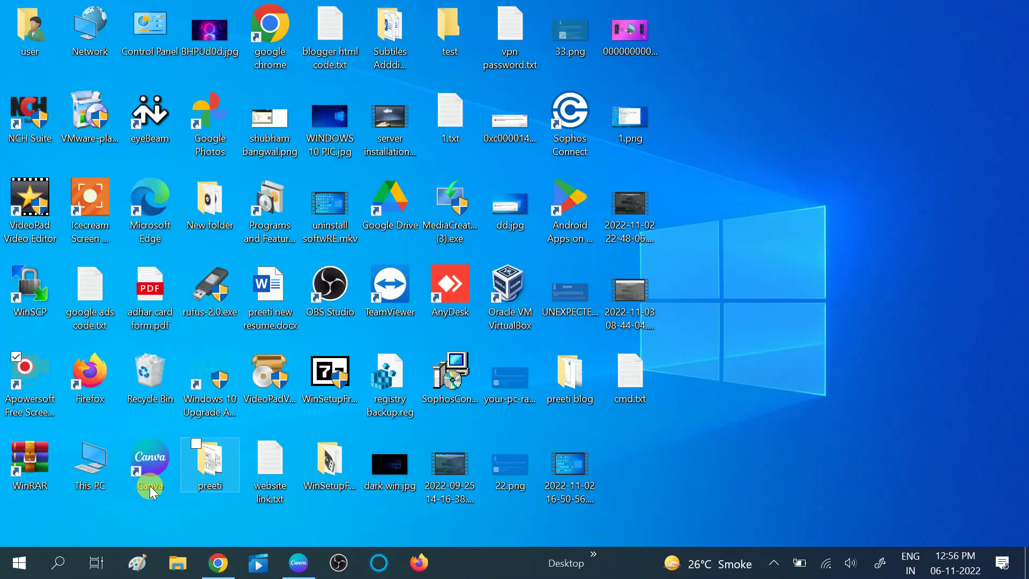
pyautogui.click(26, 567)
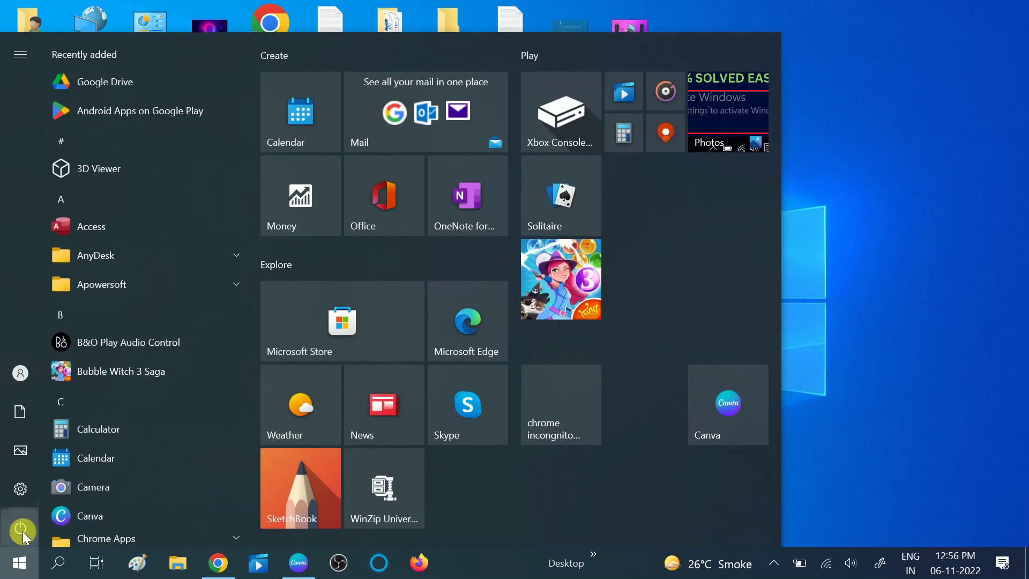
pyautogui.click(21, 530)
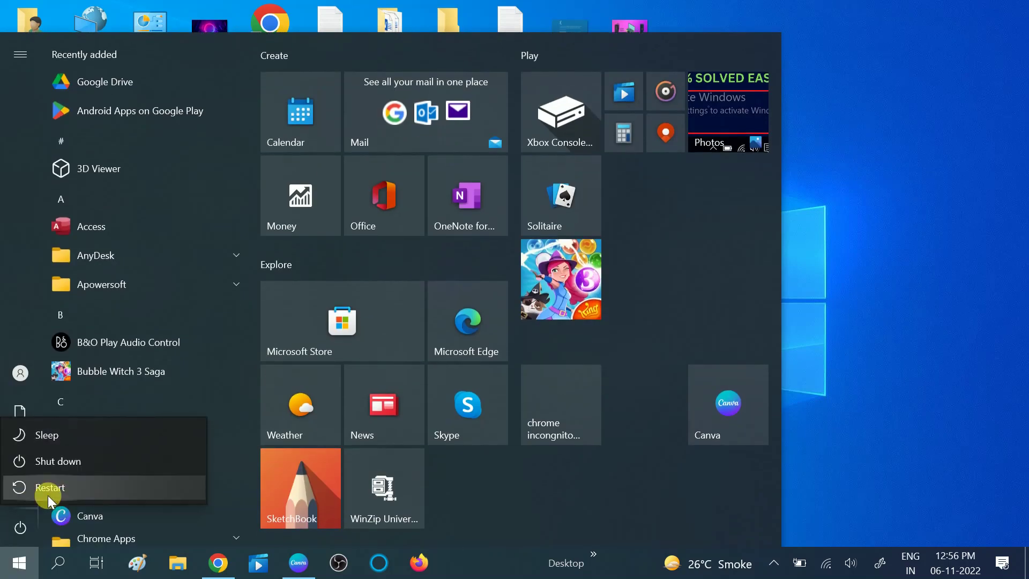
pyautogui.click(865, 354)
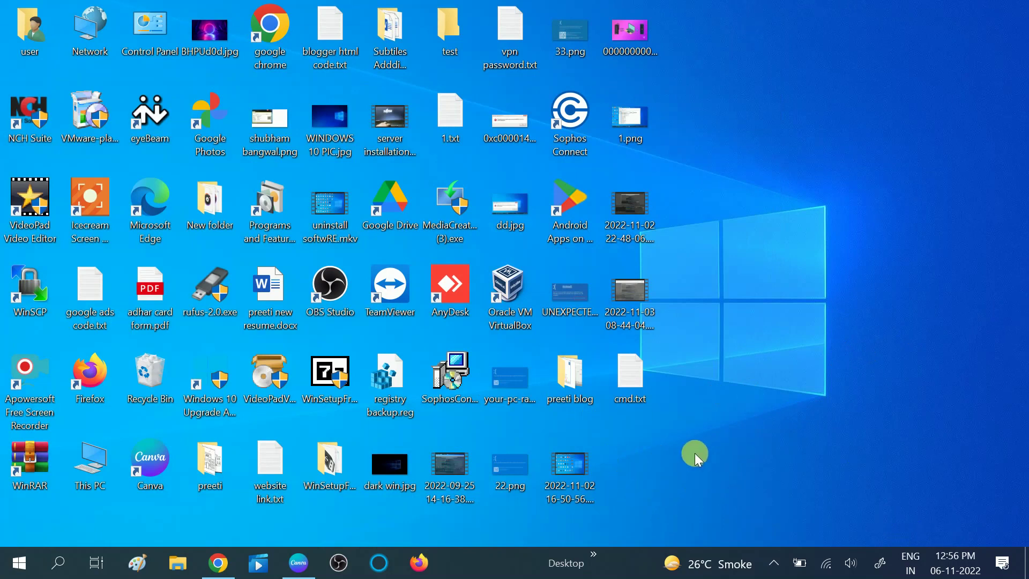
pyautogui.click(57, 564)
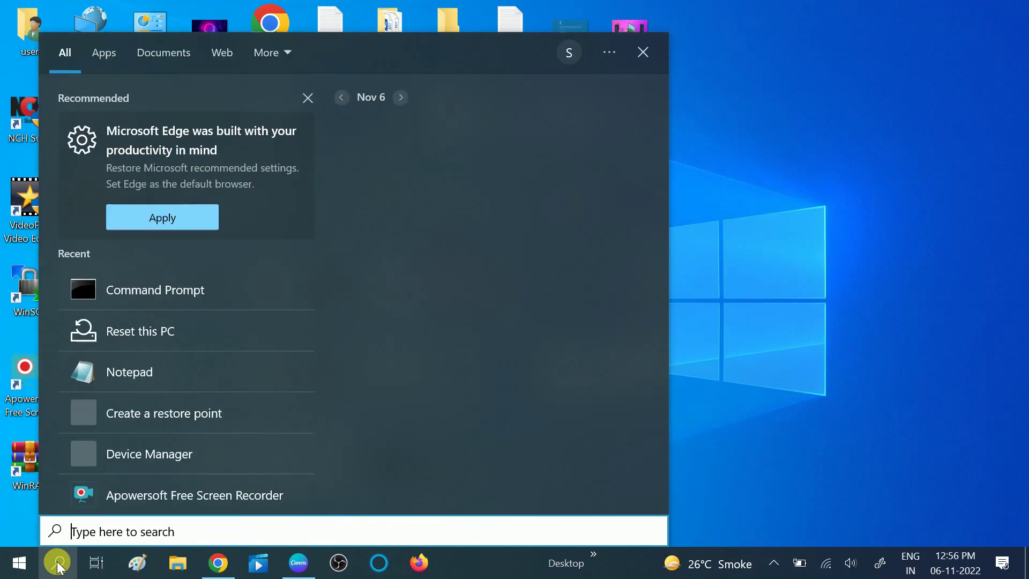
# Search 'netwo' and open the Network status page in Settings.
pyautogui.write('ne')
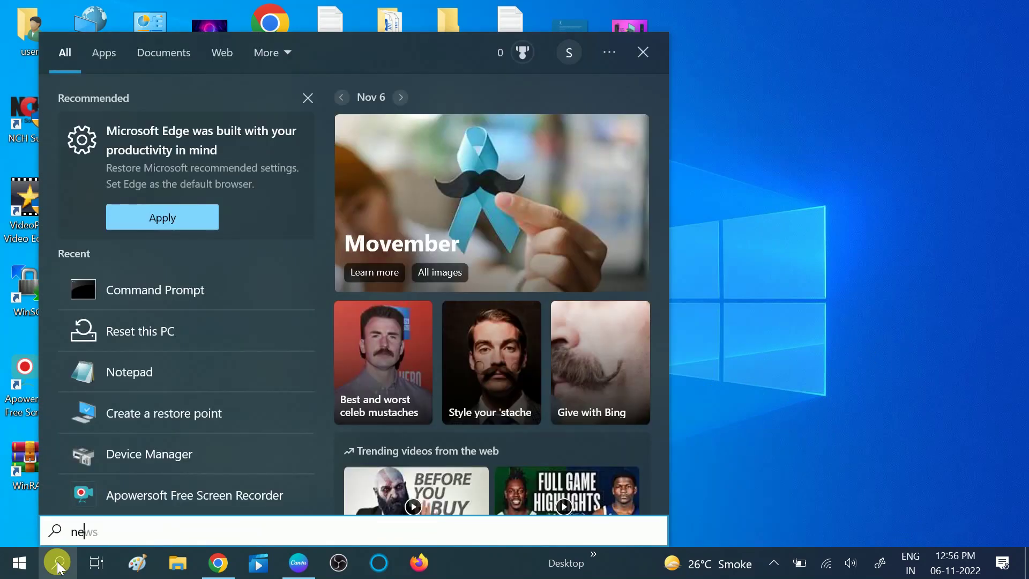
pyautogui.write('two')
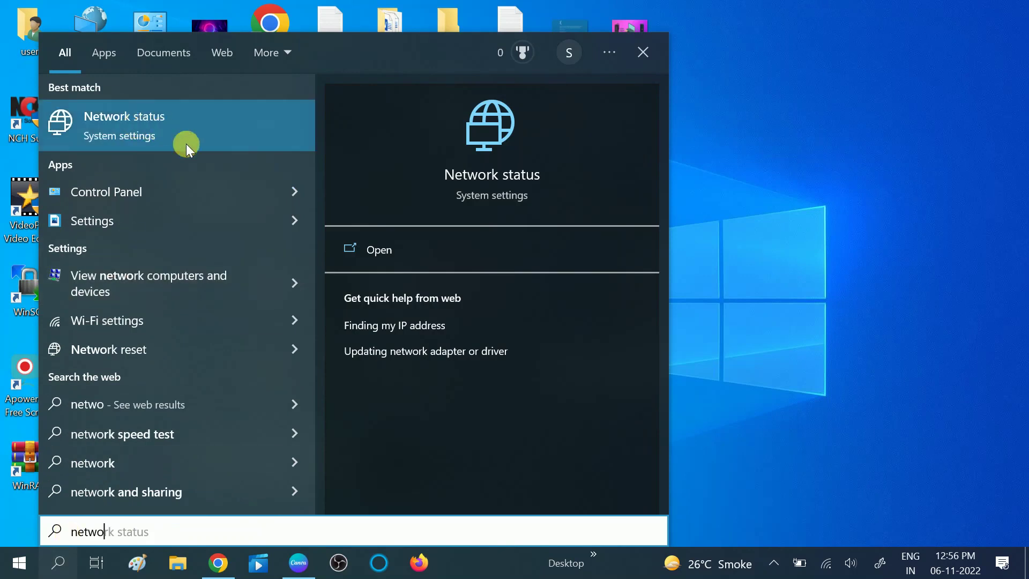
pyautogui.click(147, 130)
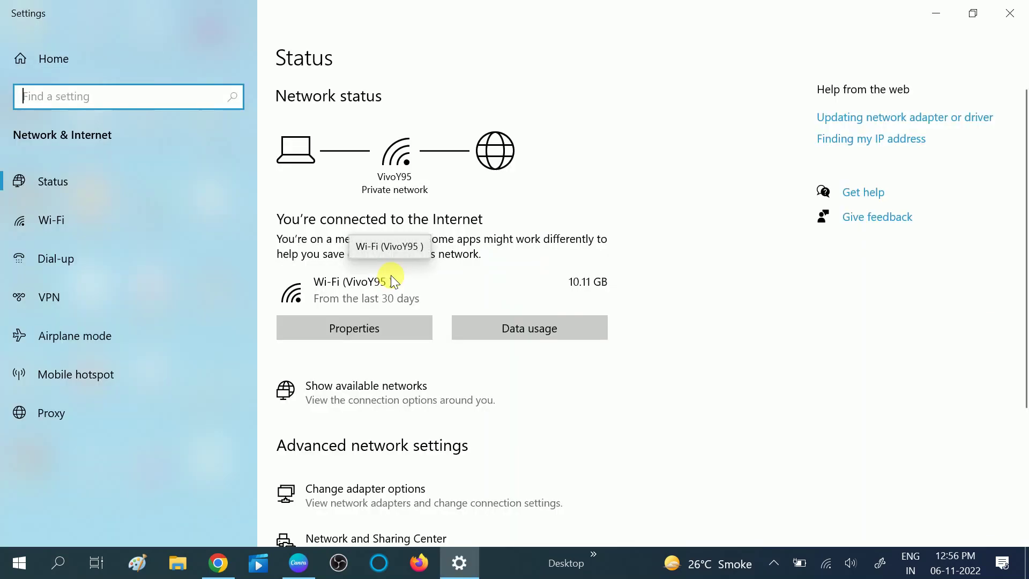
# Bring up the Network reset page from the Status page, then close Settings without resetting.
pyautogui.scroll(-5, 391, 275)
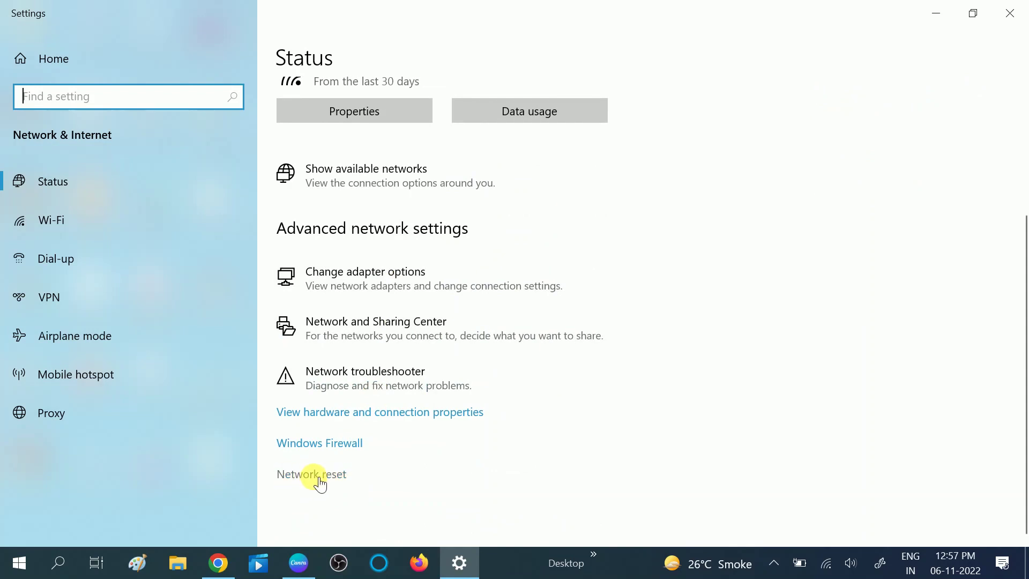
pyautogui.click(315, 476)
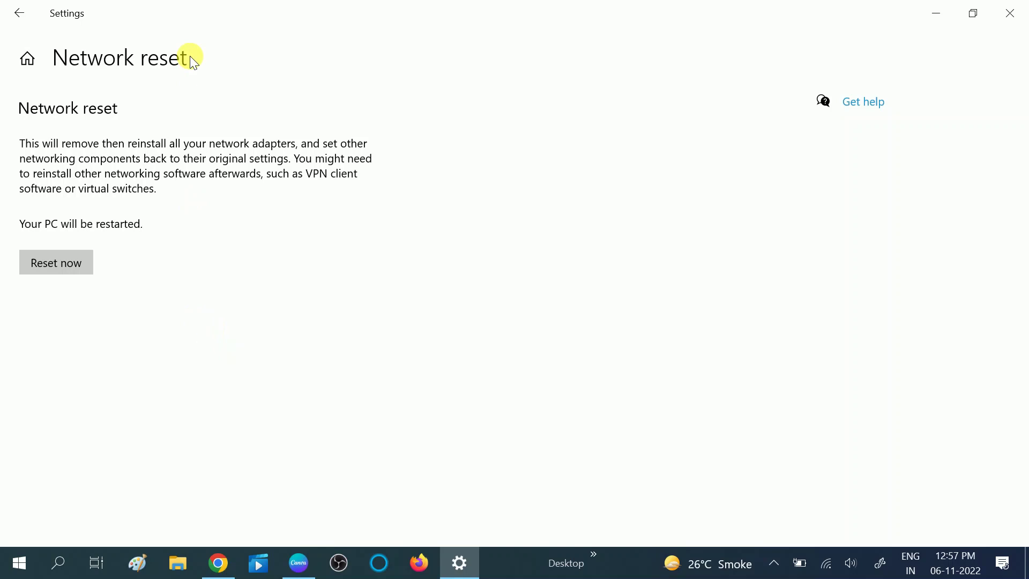
pyautogui.click(1010, 13)
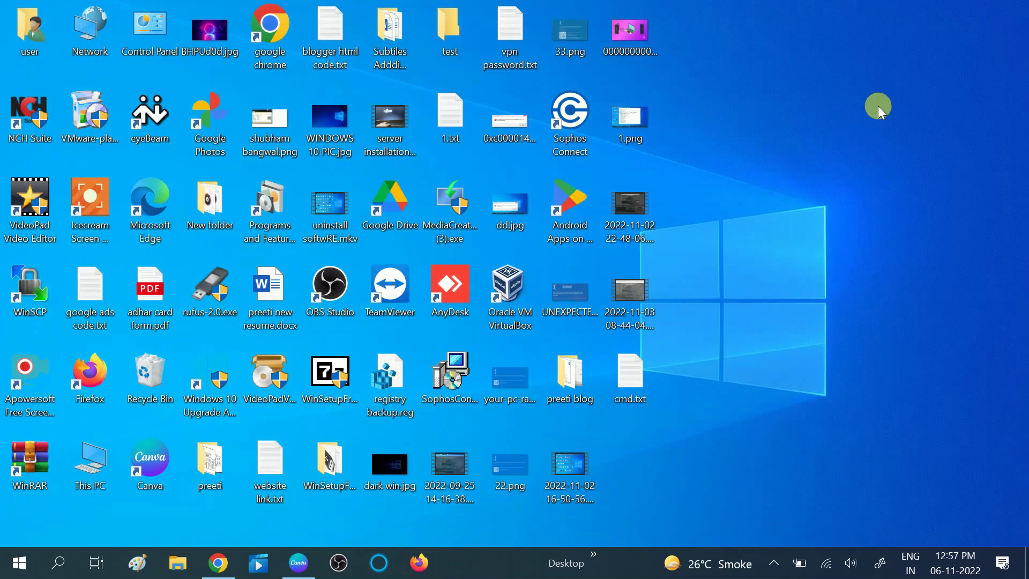